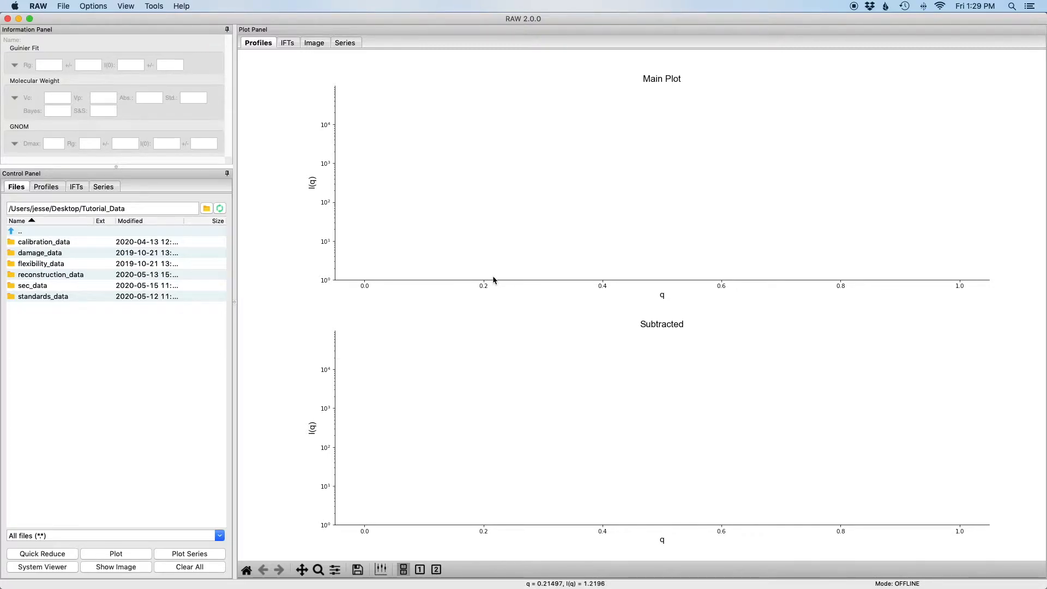
# Set the image format to Pilatus and the header file format to BioCAT, APS in the advanced options
pyautogui.click(94, 6)
pyautogui.click(102, 20)
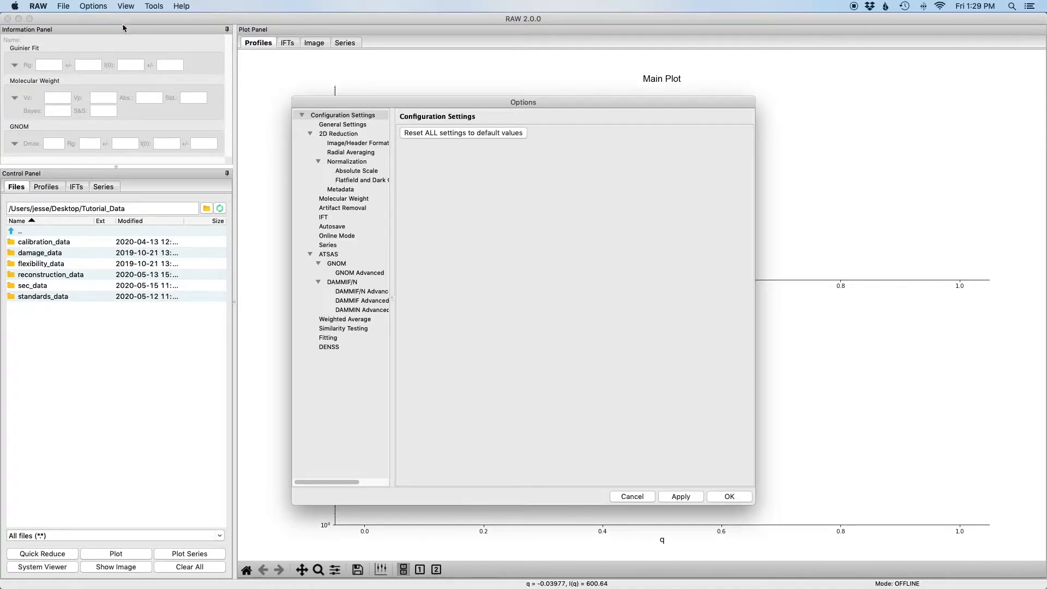
pyautogui.click(355, 143)
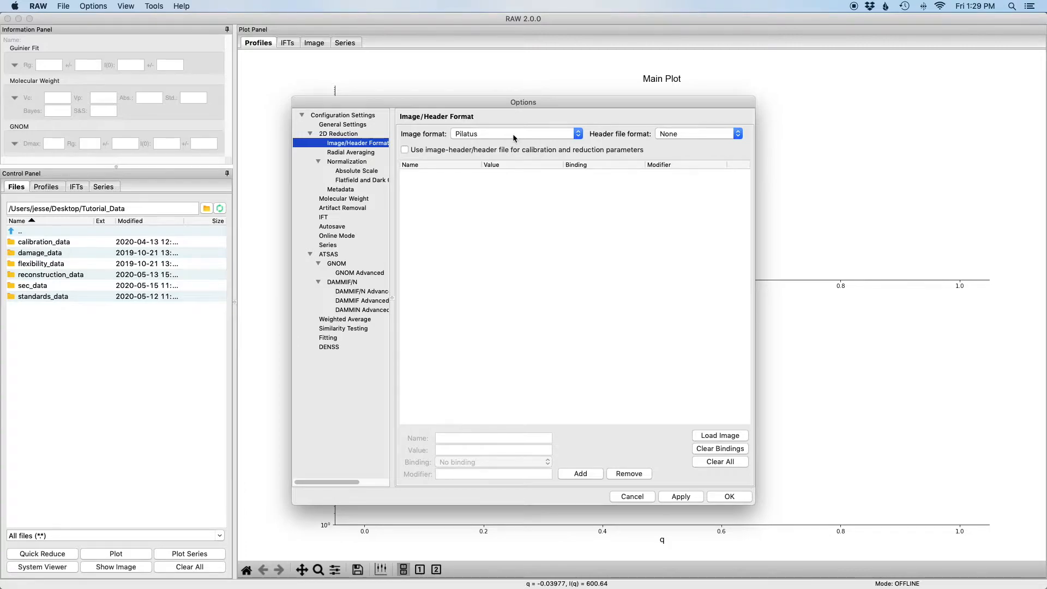
pyautogui.click(575, 135)
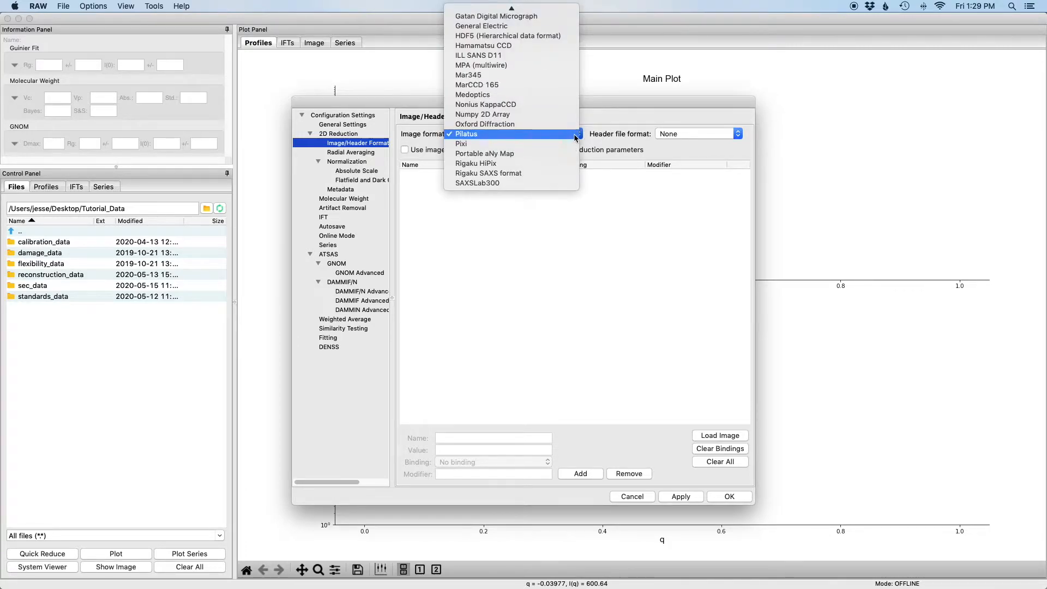
pyautogui.click(575, 136)
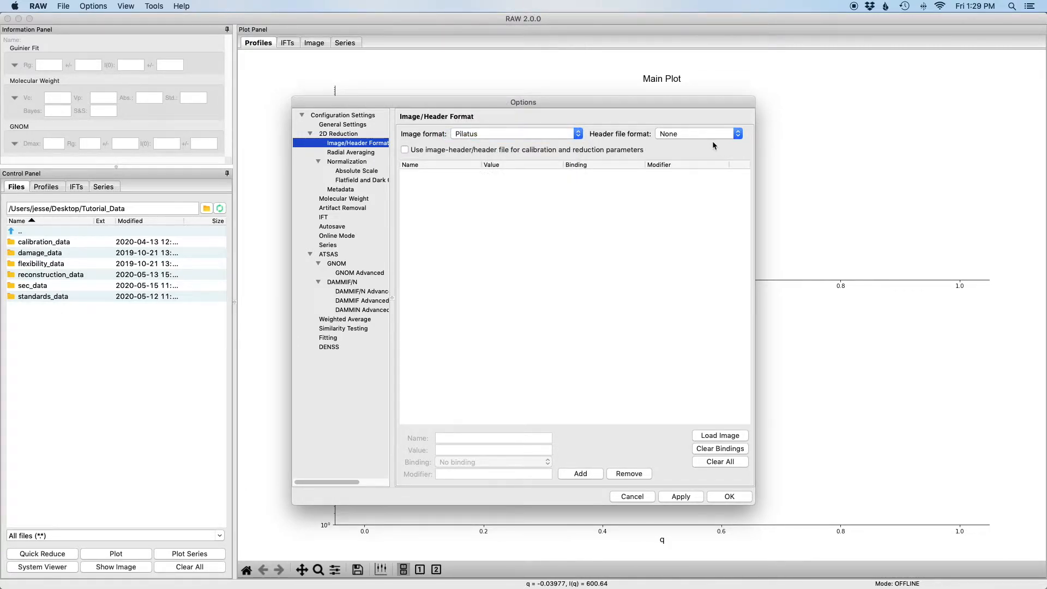
pyautogui.click(733, 136)
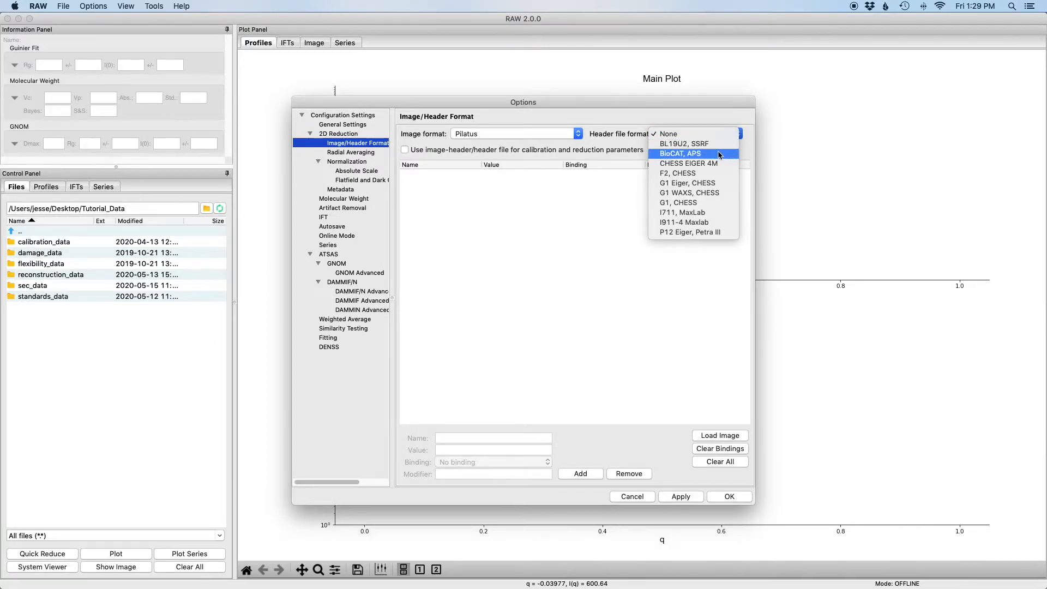
pyautogui.click(693, 156)
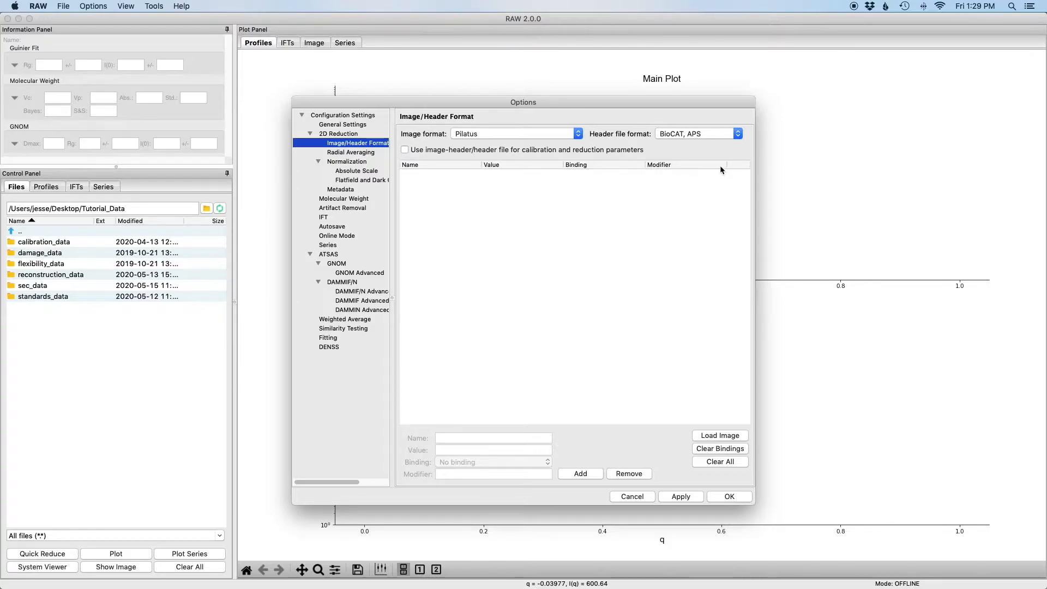
# Make sure left-right flipping of the detector image (non-Xenocs) is enabled in the general settings
pyautogui.click(360, 127)
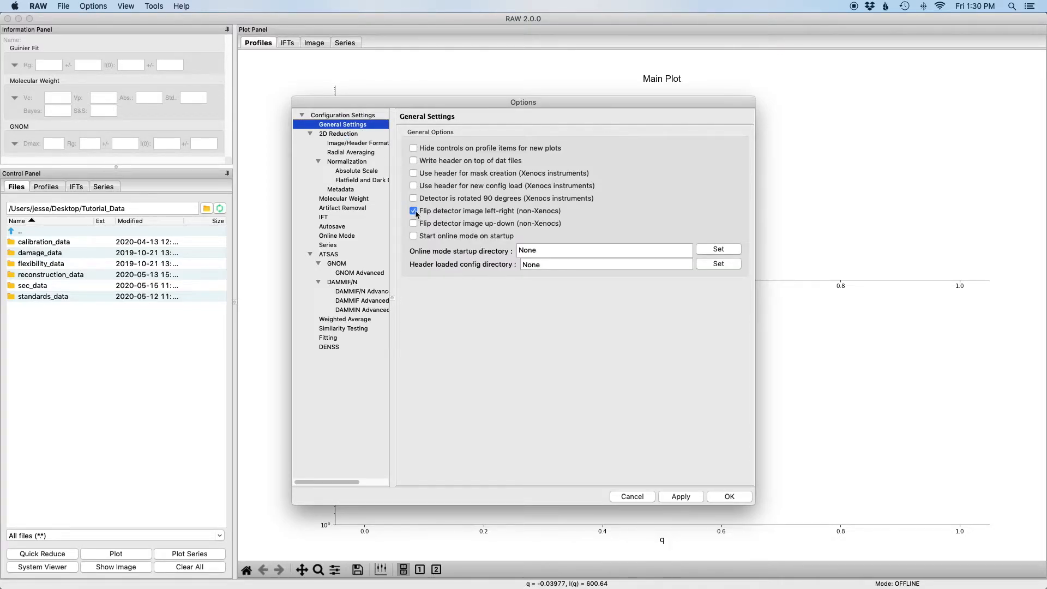
pyautogui.click(413, 212)
pyautogui.click(414, 148)
# Set the radial averaging detector to pilatus_1m and accept the option changes
pyautogui.click(351, 153)
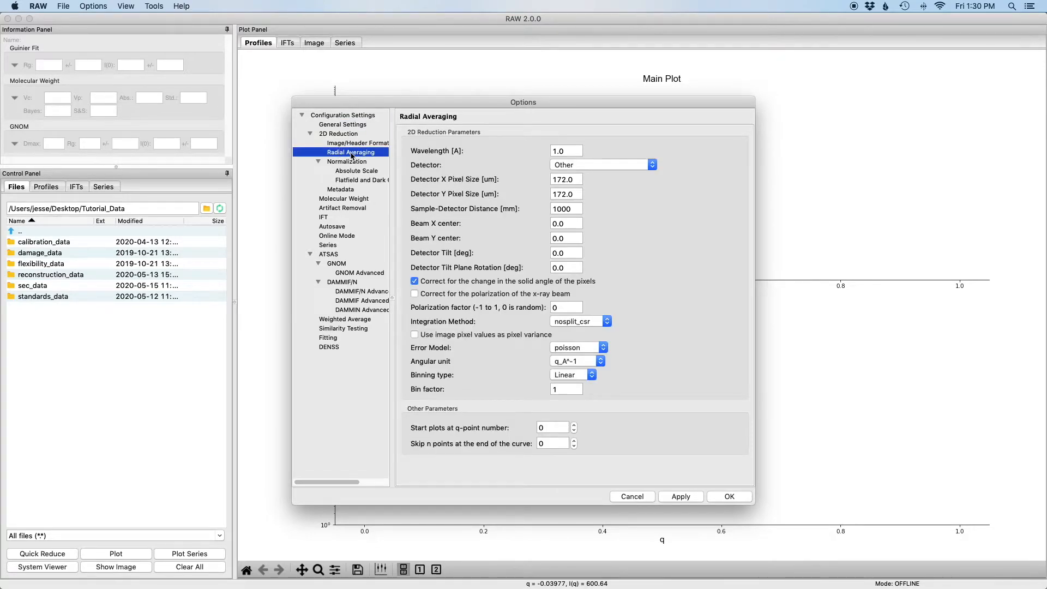
pyautogui.click(613, 164)
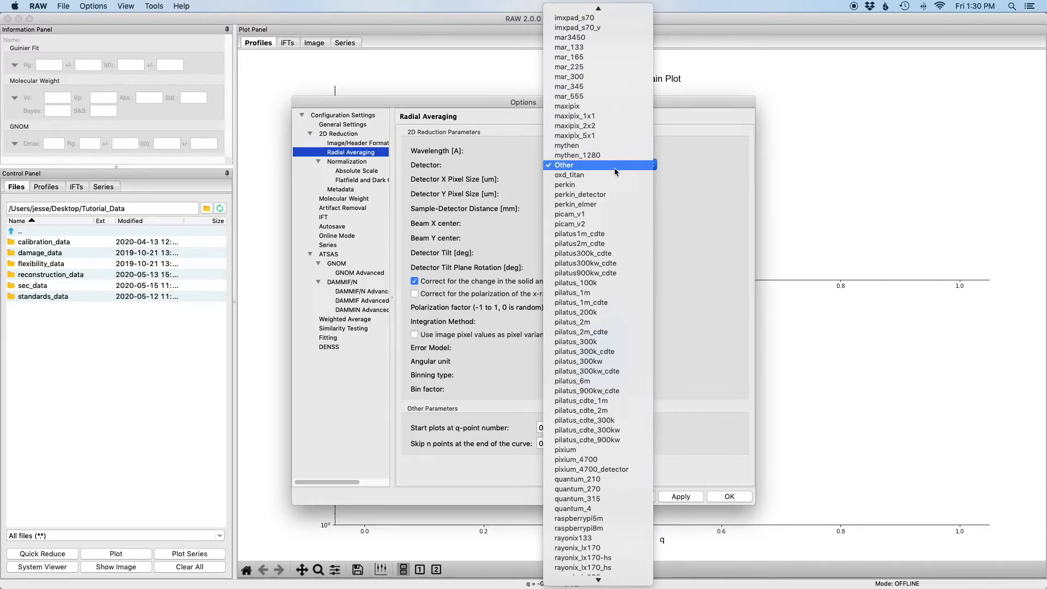
pyautogui.click(610, 294)
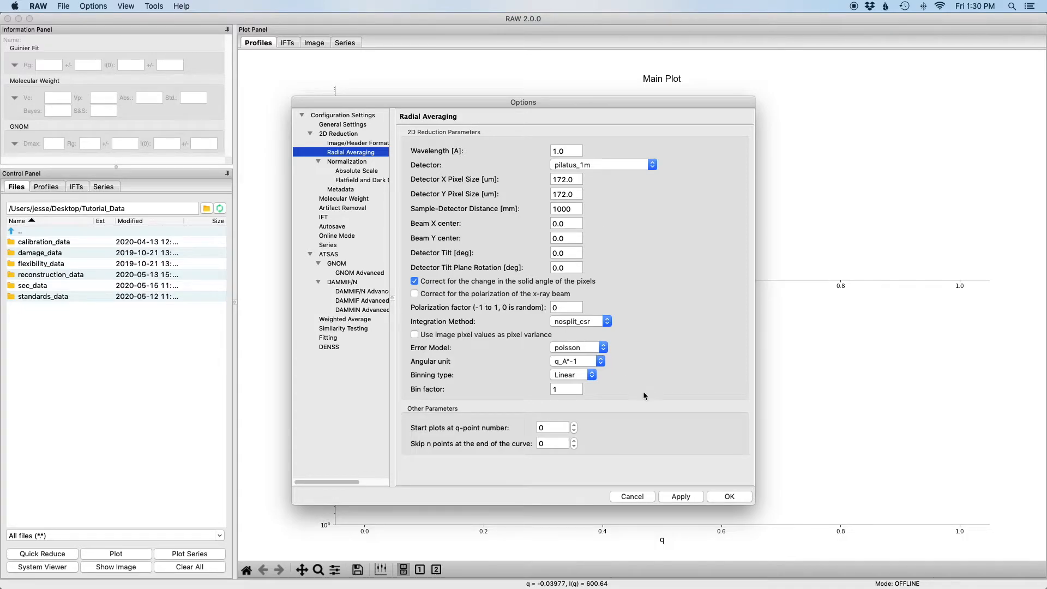
pyautogui.click(719, 498)
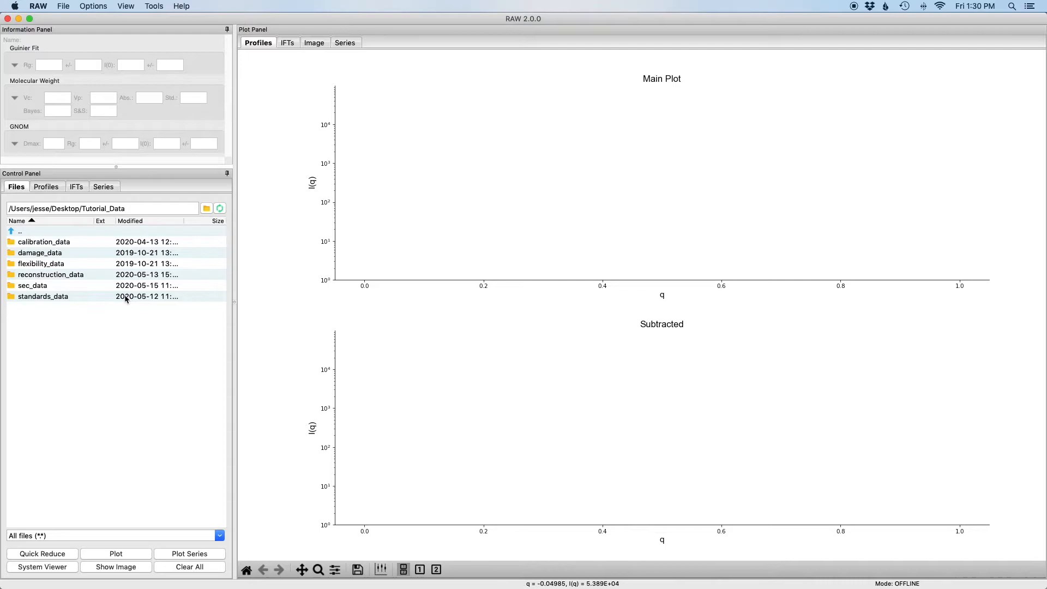
# Open the calibration_data folder and display the agbe_008_0001 tif image
pyautogui.doubleClick(69, 243)
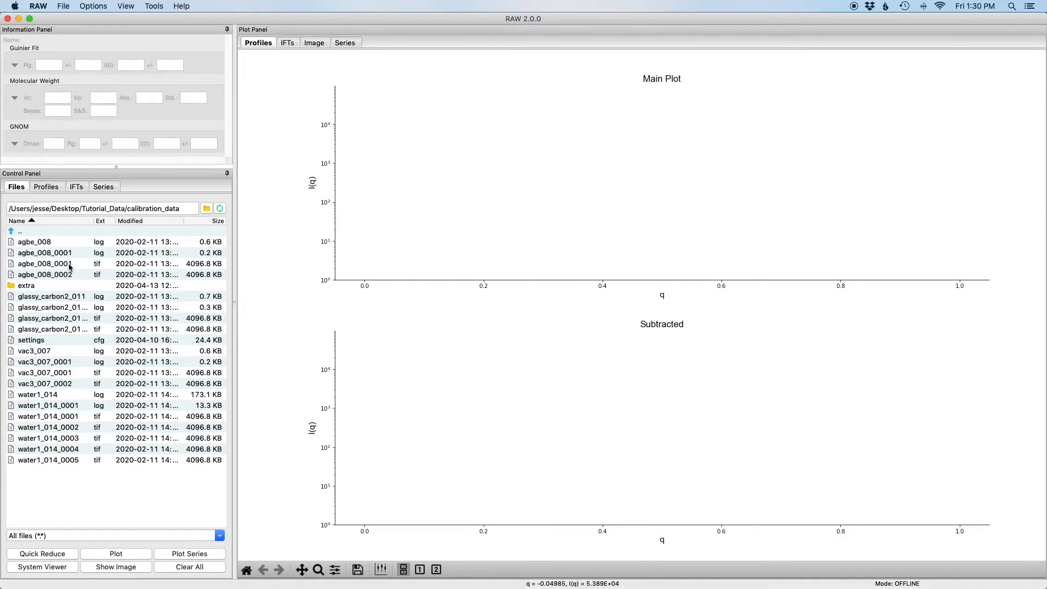
pyautogui.click(70, 266)
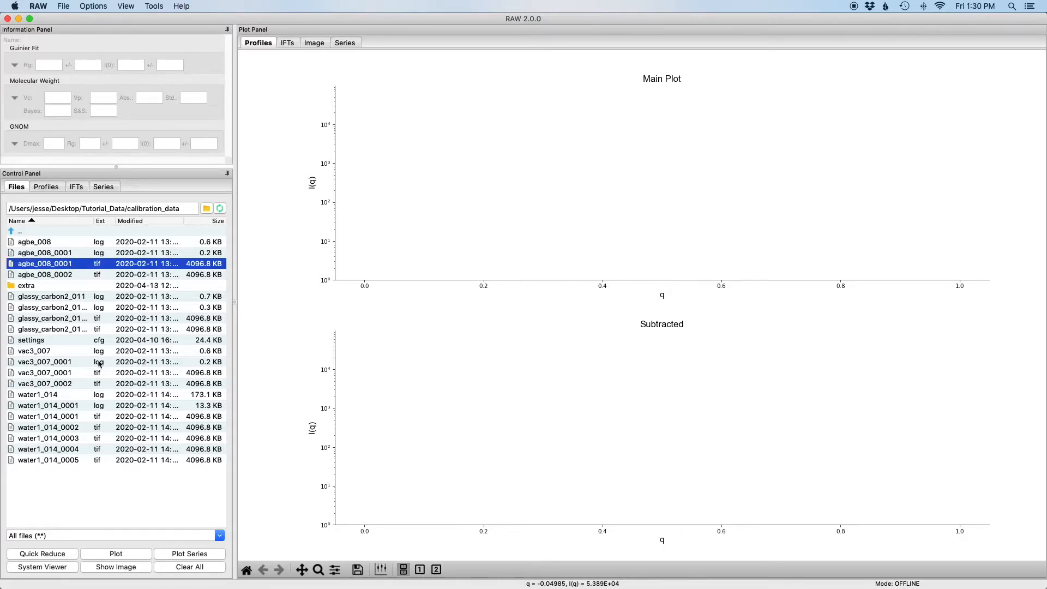
pyautogui.click(126, 569)
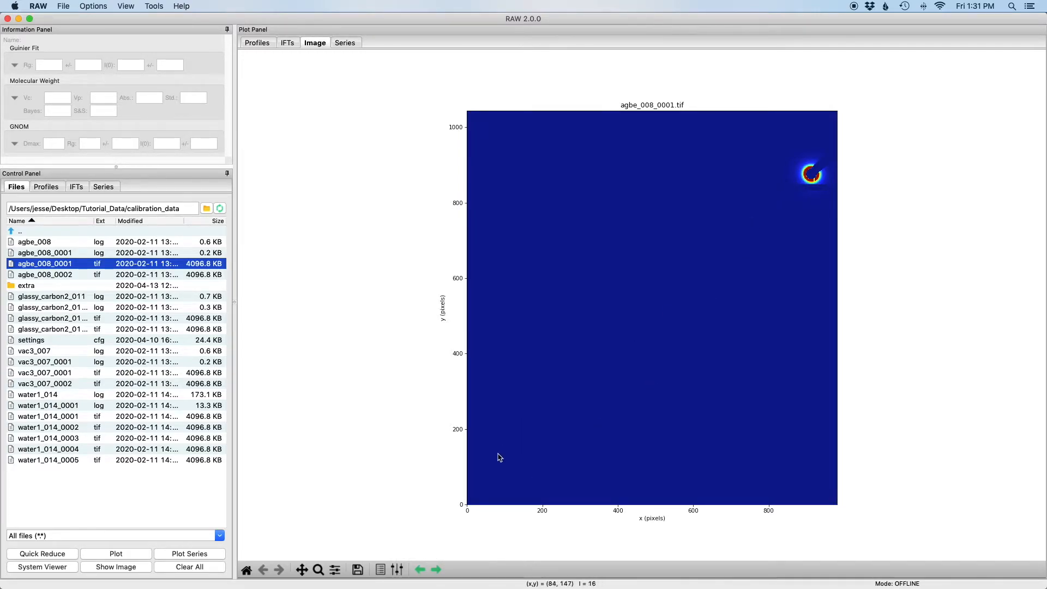
# Change the detector image's intensity scaling to logarithmic in the display settings
pyautogui.click(398, 570)
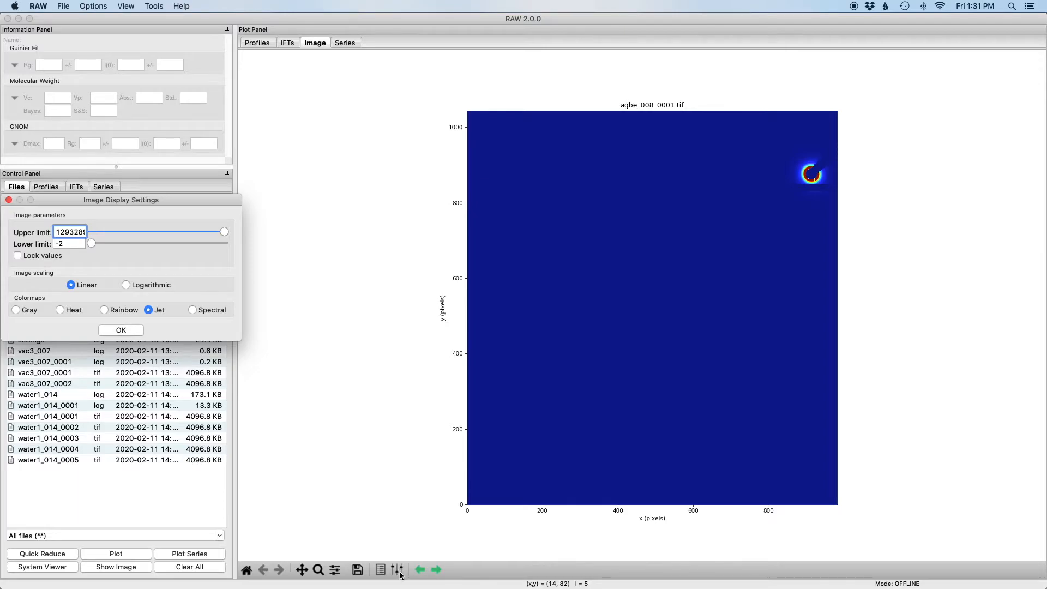
pyautogui.click(126, 285)
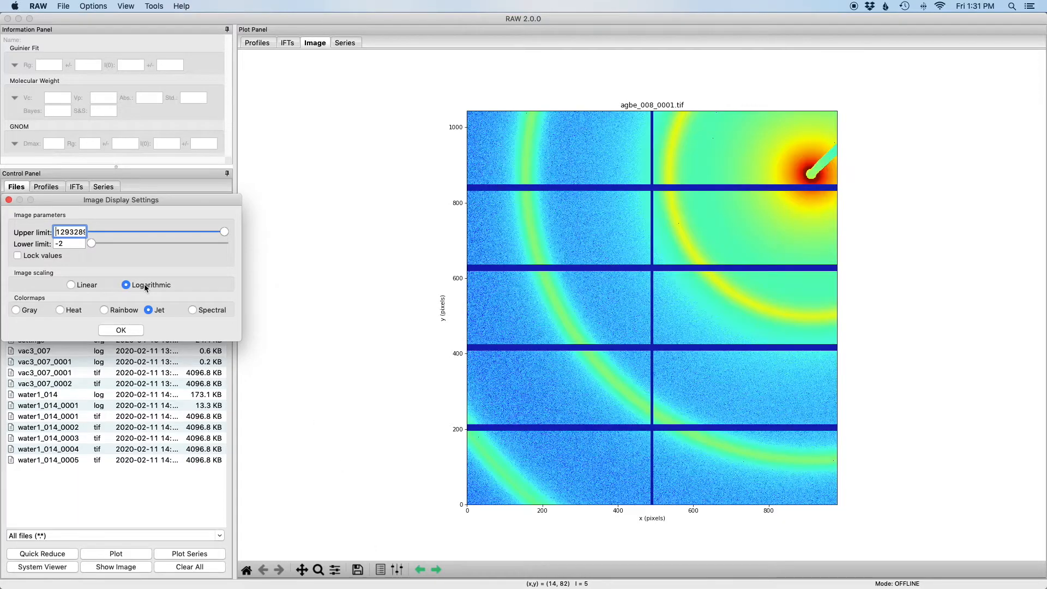
pyautogui.click(130, 329)
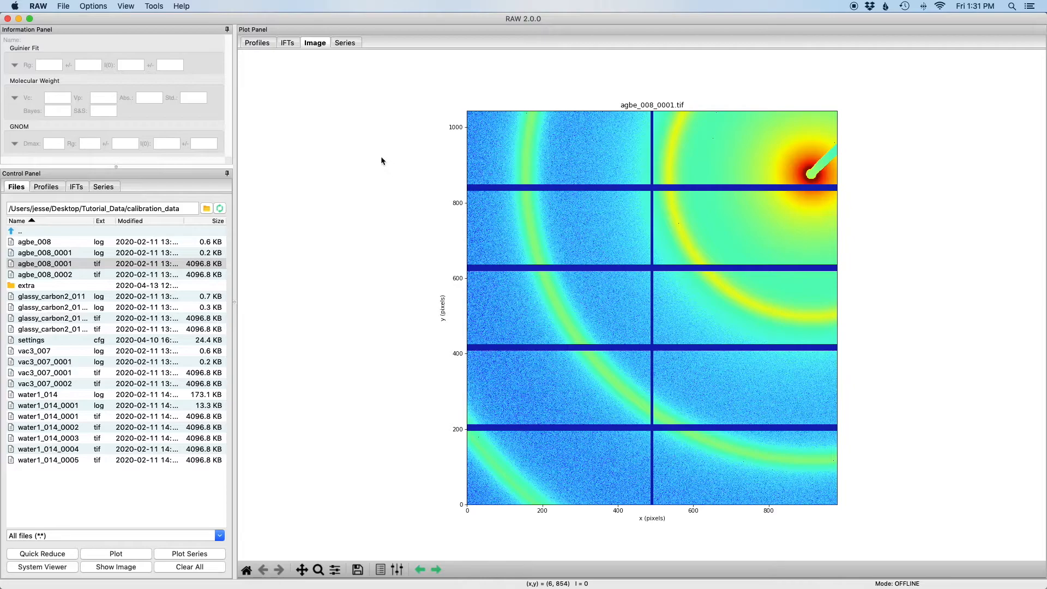
# Start centering and calibration with AgBh as the standard, and set the energy to 12.0 keV
pyautogui.click(154, 6)
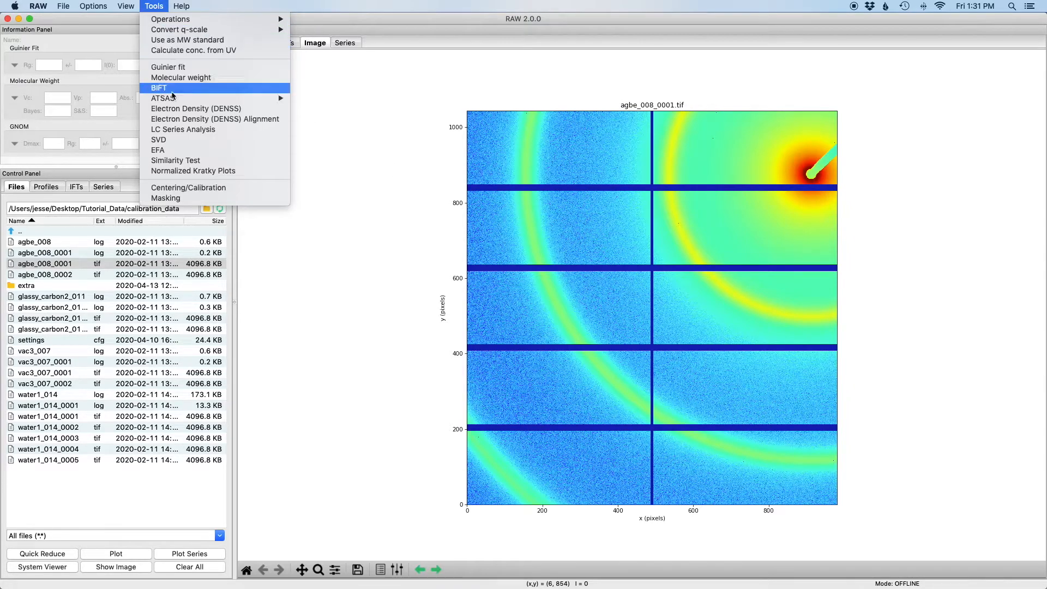
pyautogui.click(193, 191)
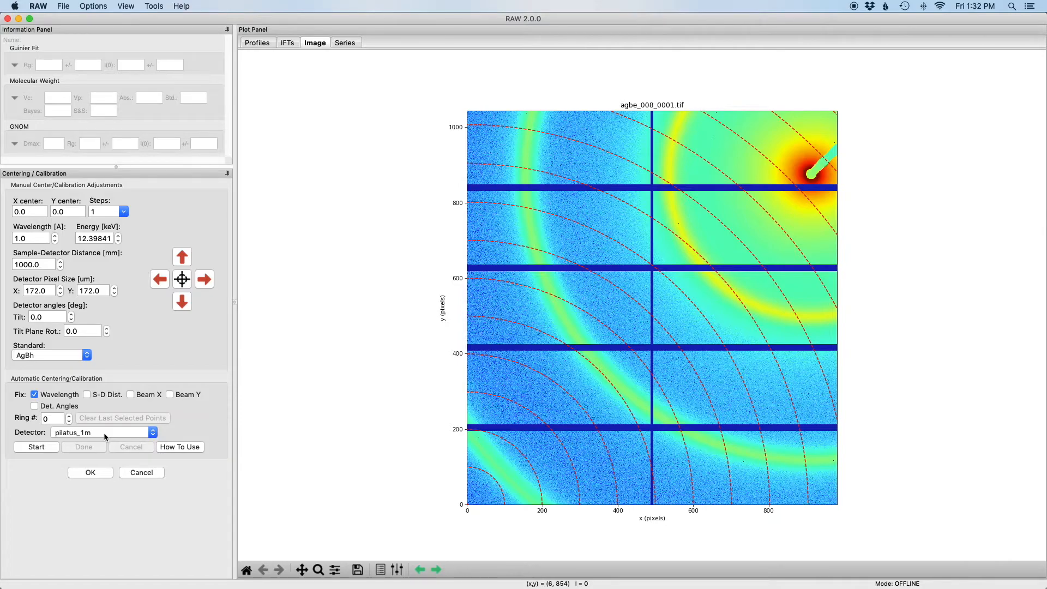
pyautogui.click(87, 355)
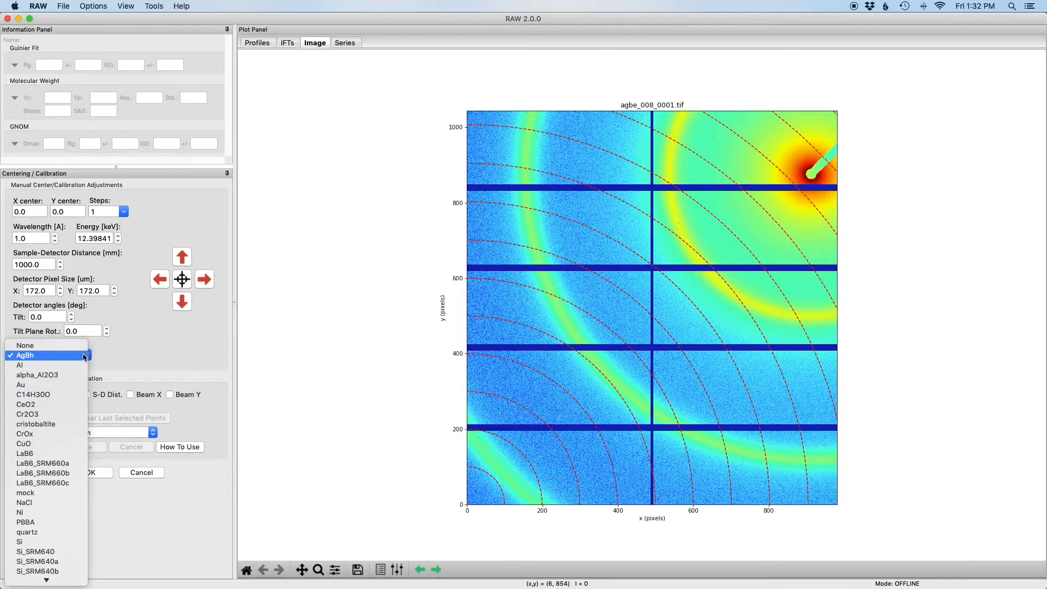
pyautogui.click(32, 357)
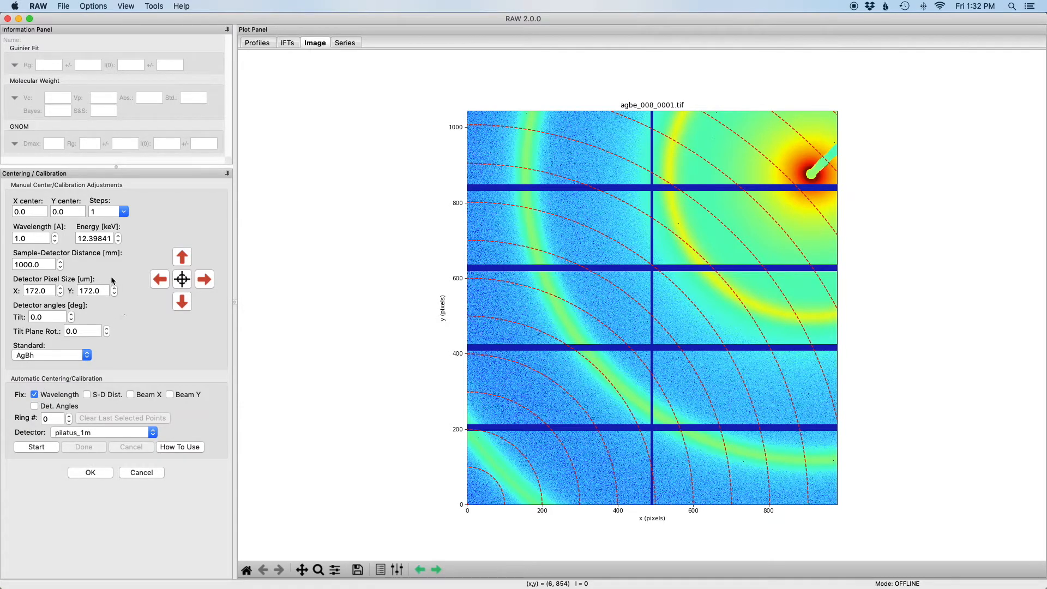
pyautogui.doubleClick(95, 238)
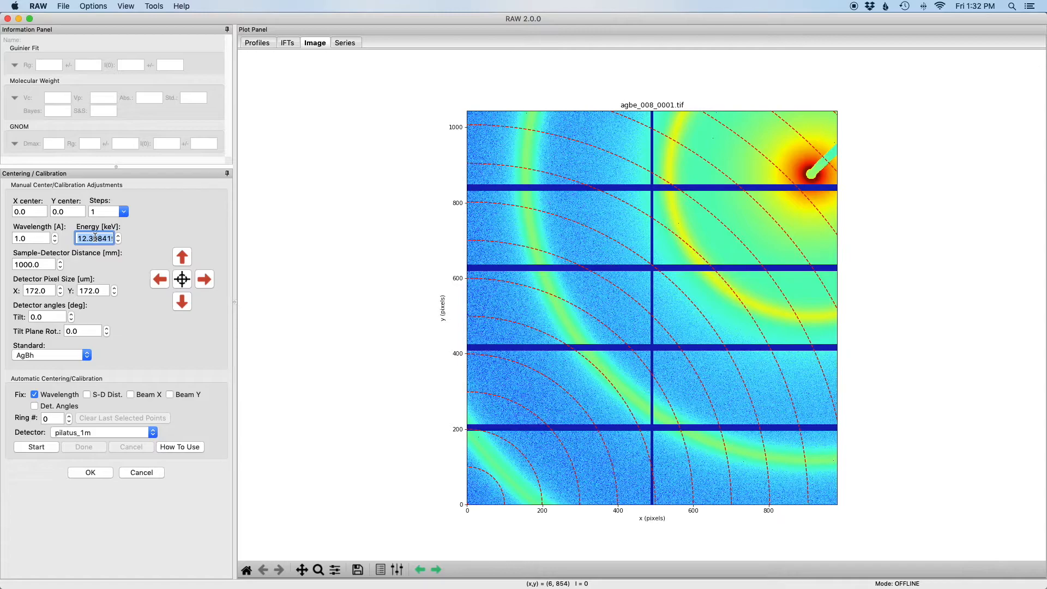
pyautogui.write('12.0')
pyautogui.press('Return')
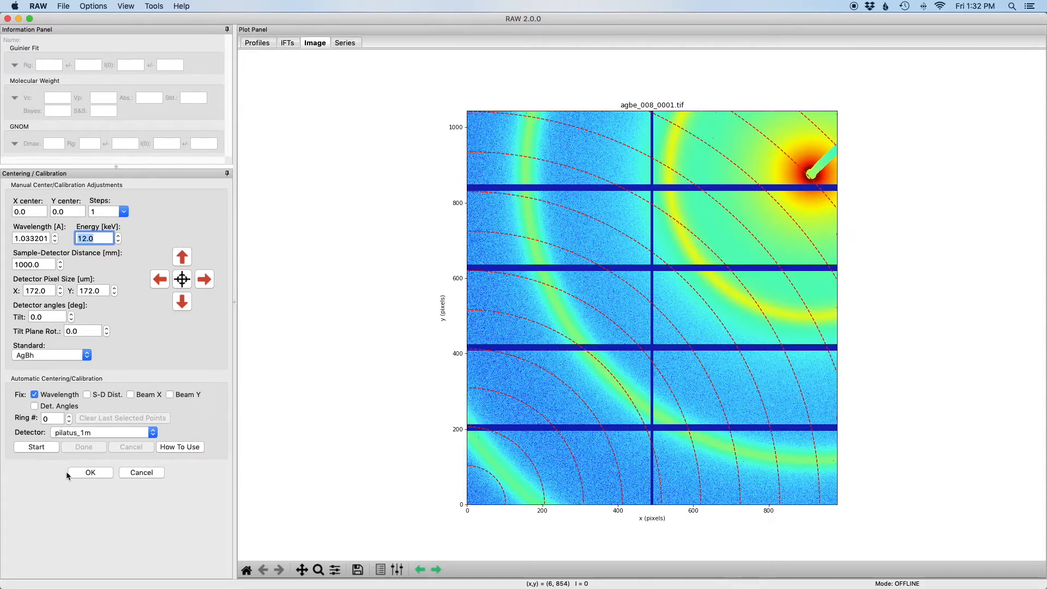
# Run automatic centering with points picked on AgBh rings 0, 1 and 2, and accept the fitted calibration
pyautogui.click(36, 448)
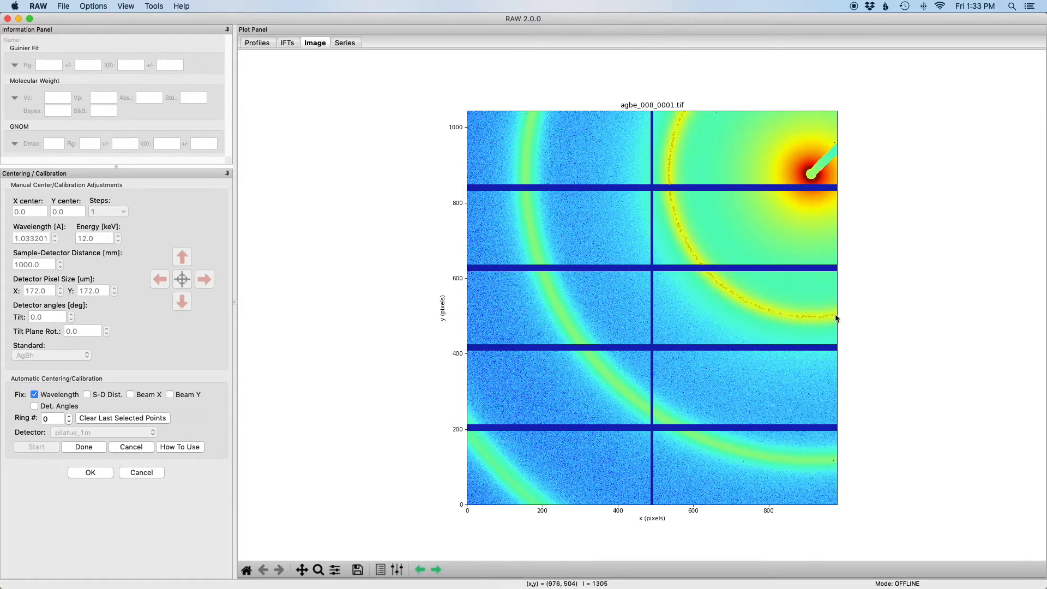
pyautogui.click(70, 416)
pyautogui.click(666, 421)
pyautogui.click(711, 444)
pyautogui.click(69, 415)
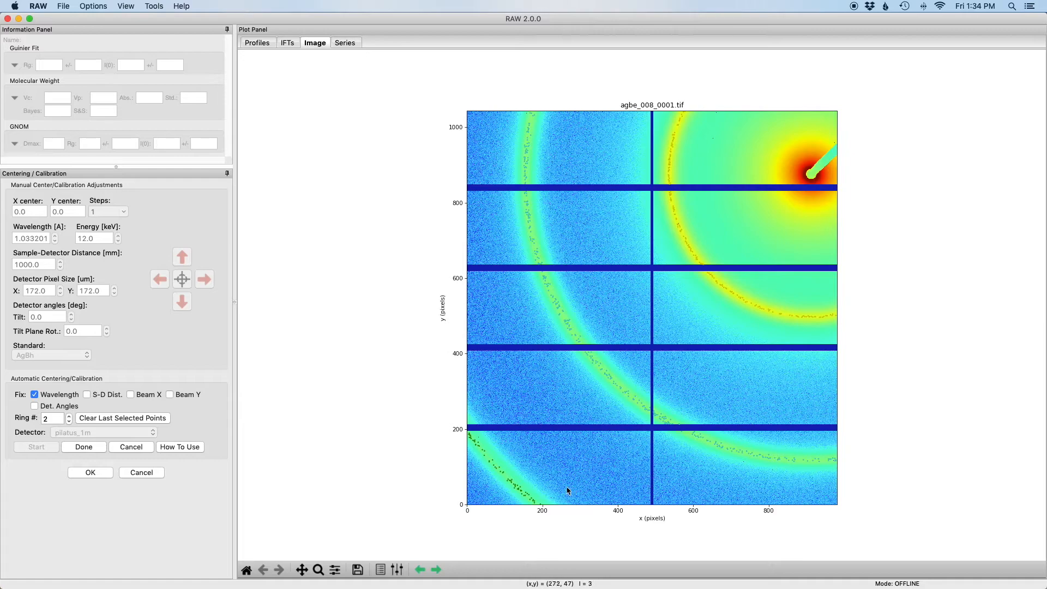
pyautogui.click(145, 418)
pyautogui.click(84, 447)
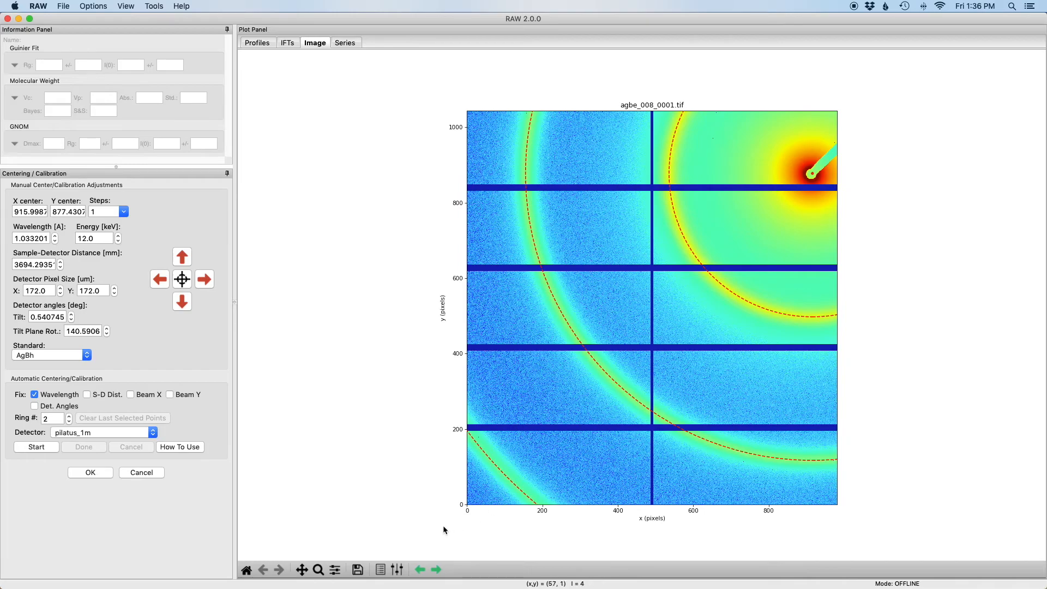
pyautogui.click(99, 472)
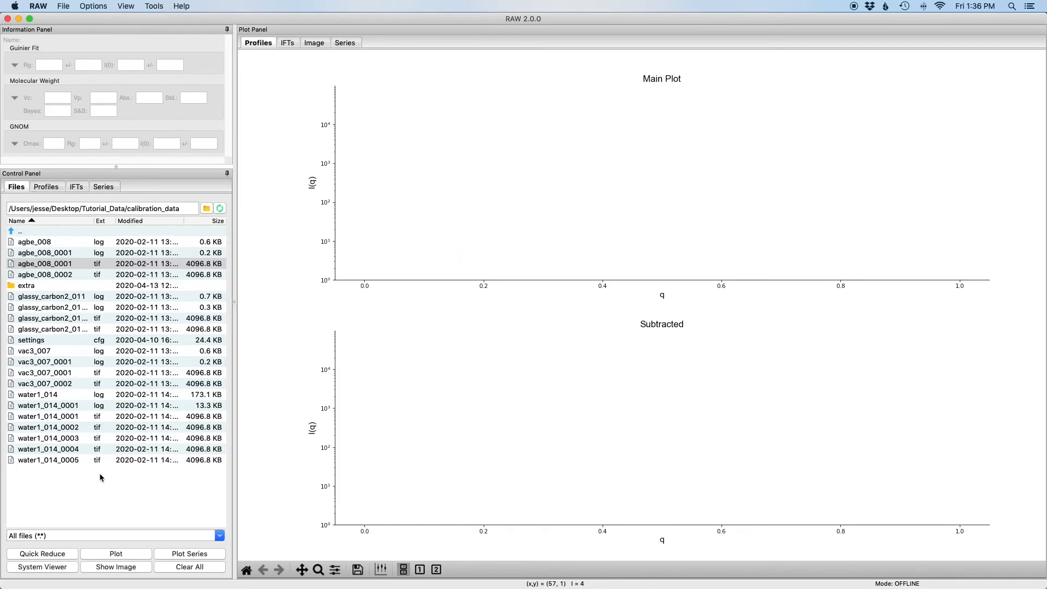